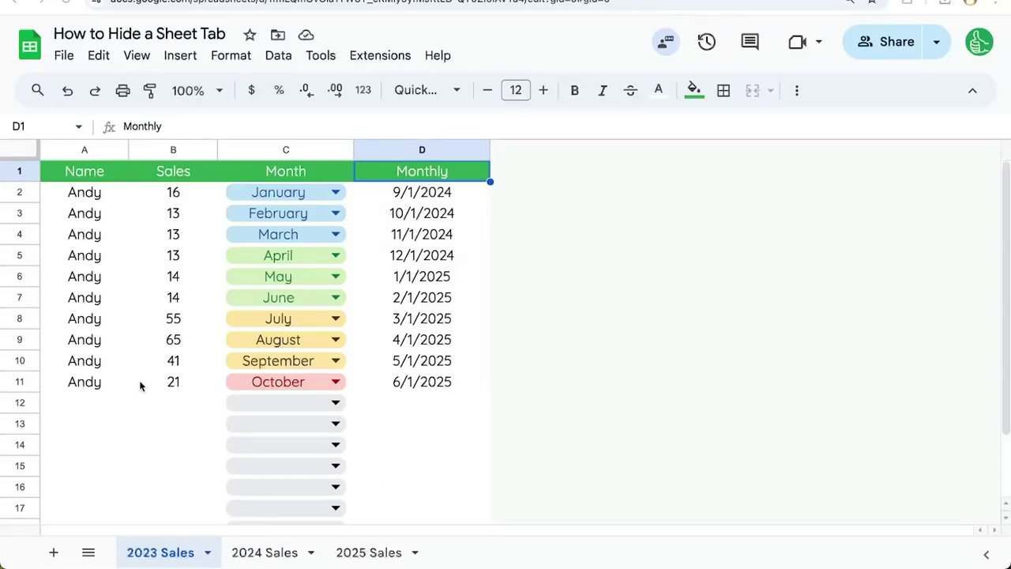
- Select sales values in cell B10 and column B, then the whole Sales column B
click(140, 367)
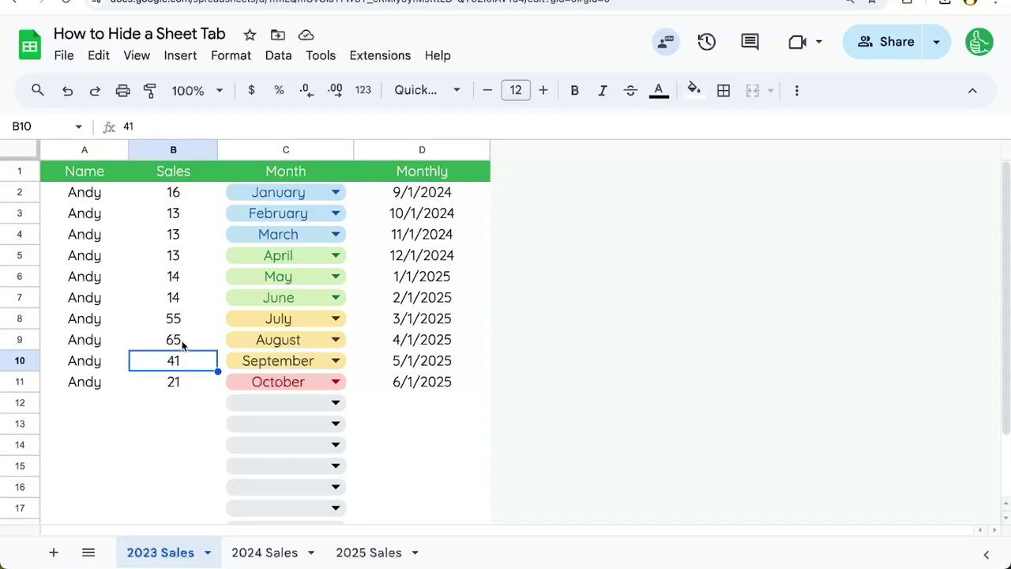
click(178, 318)
click(182, 155)
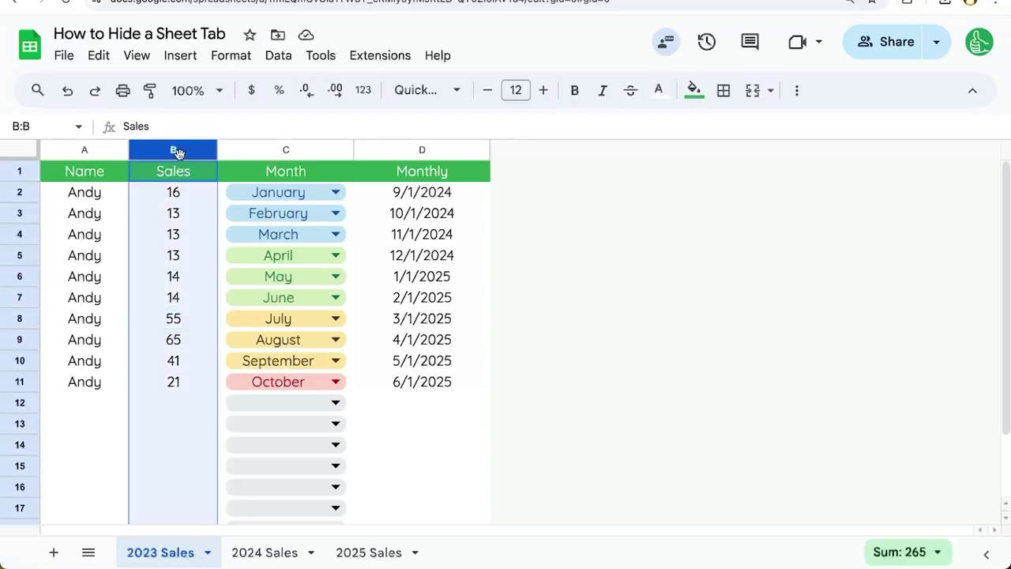
- Hide the 2023 Sales sheet, then unhide it from the All Sheets list
click(207, 554)
click(186, 425)
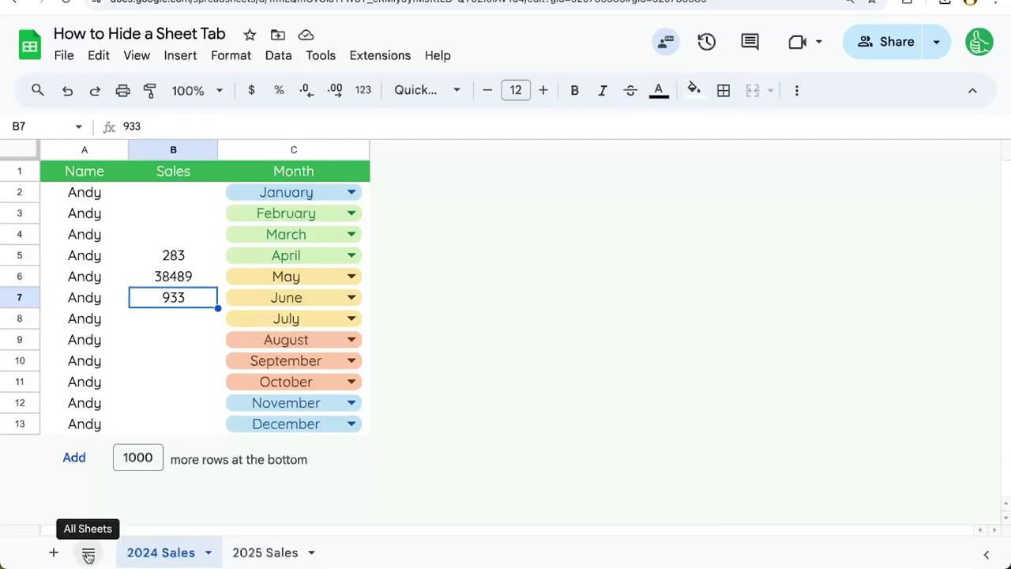
click(89, 554)
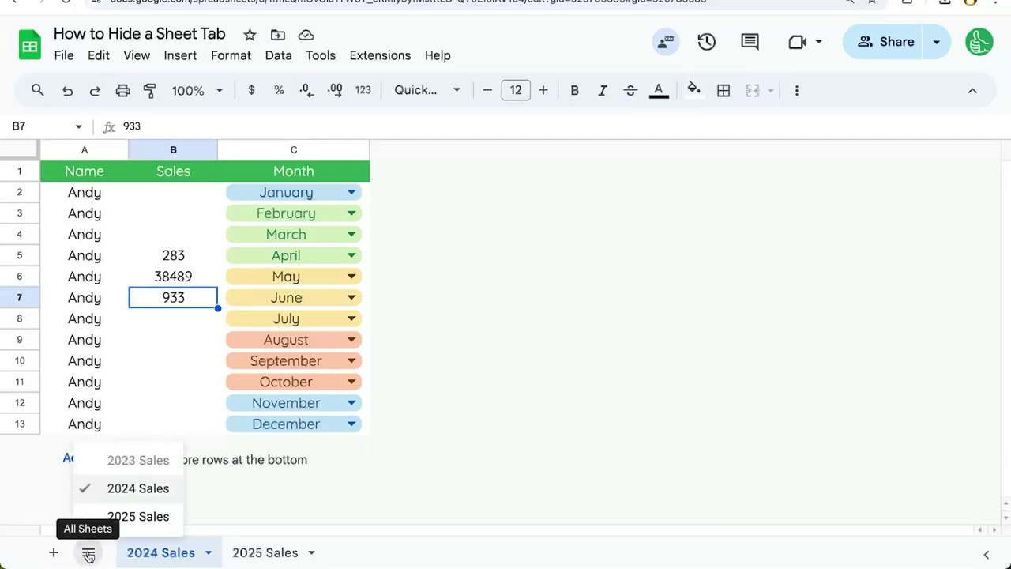
click(157, 462)
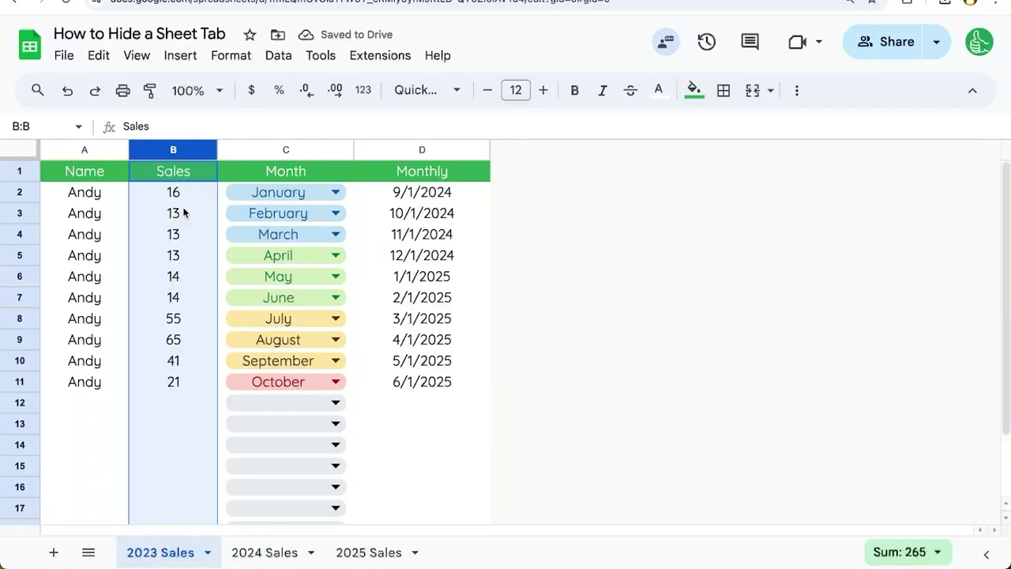
- Launch Apps Script and select the Custom Menu - 2 functions code on Better Sheets
click(380, 55)
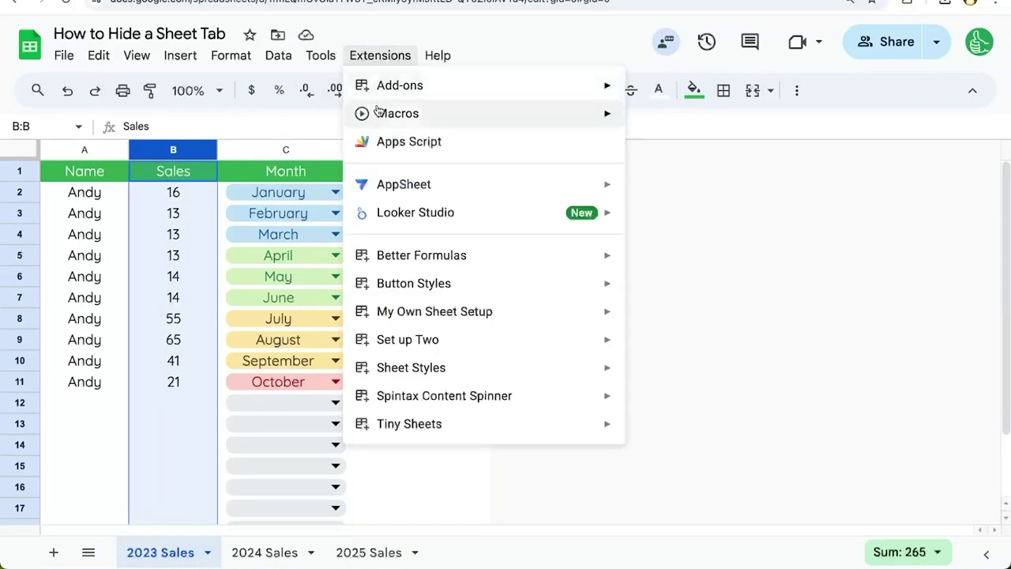
click(392, 147)
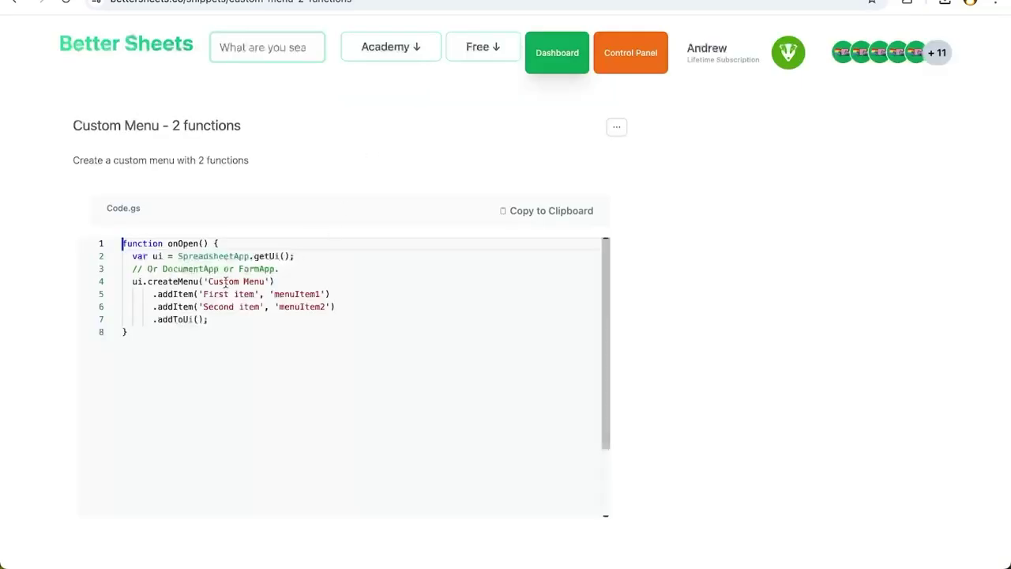
drag(127, 332, 116, 246)
key(ctrl+c)
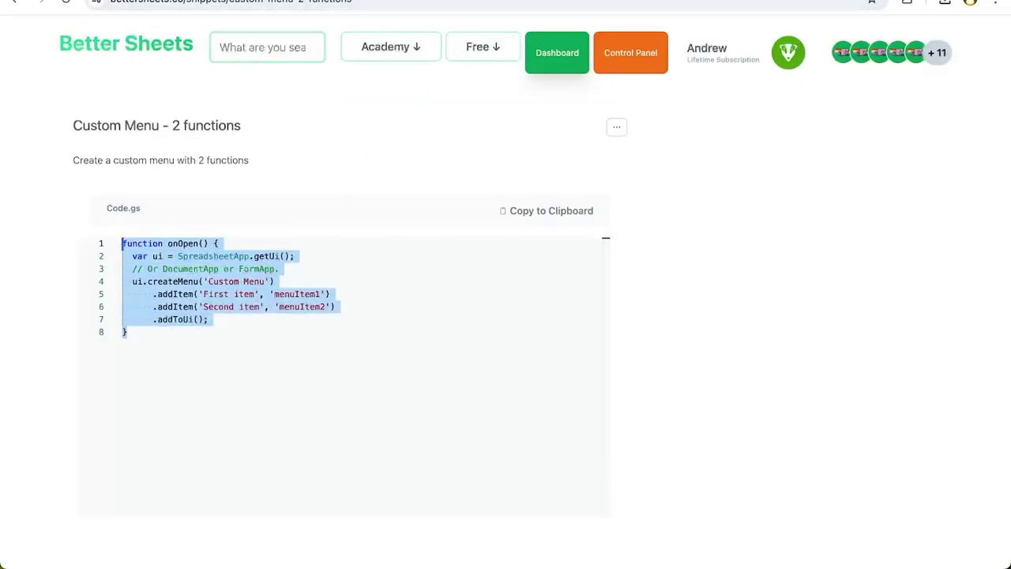
- Replace the placeholder code in Code.gs with the pasted custom menu snippet
key(ctrl+Tab)
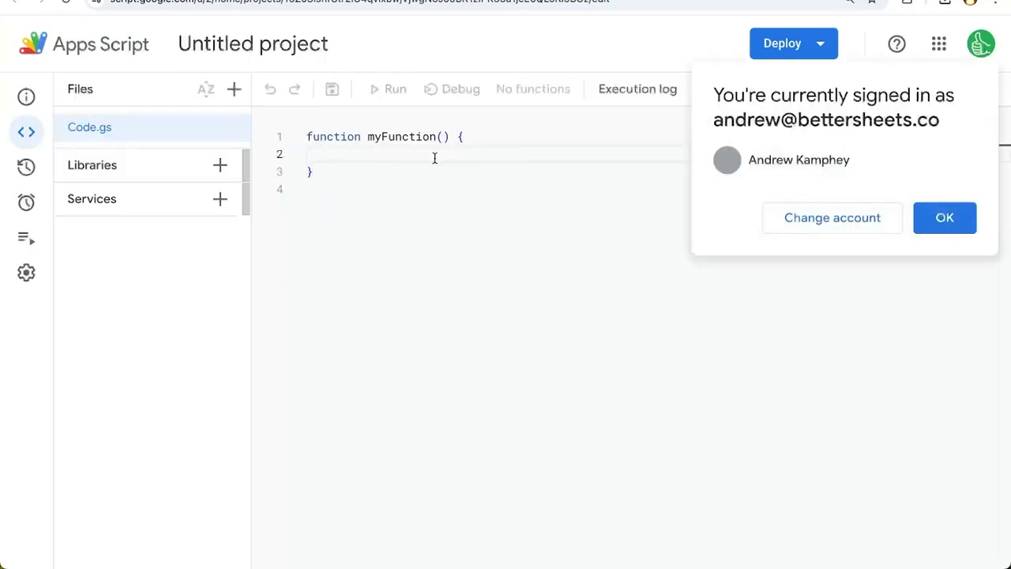
click(434, 158)
key(ctrl+a)
key(ctrl+v)
- Rename the menu to 'Hide Menu' and its first item to 'Hide Sheet' calling hideSheet
double_click(436, 189)
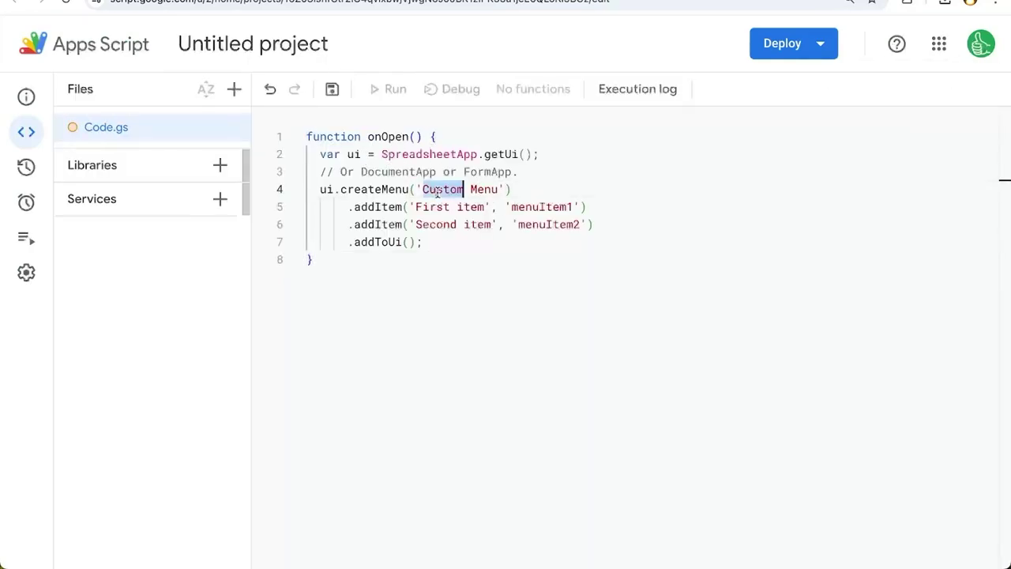
text(Hide)
double_click(541, 207)
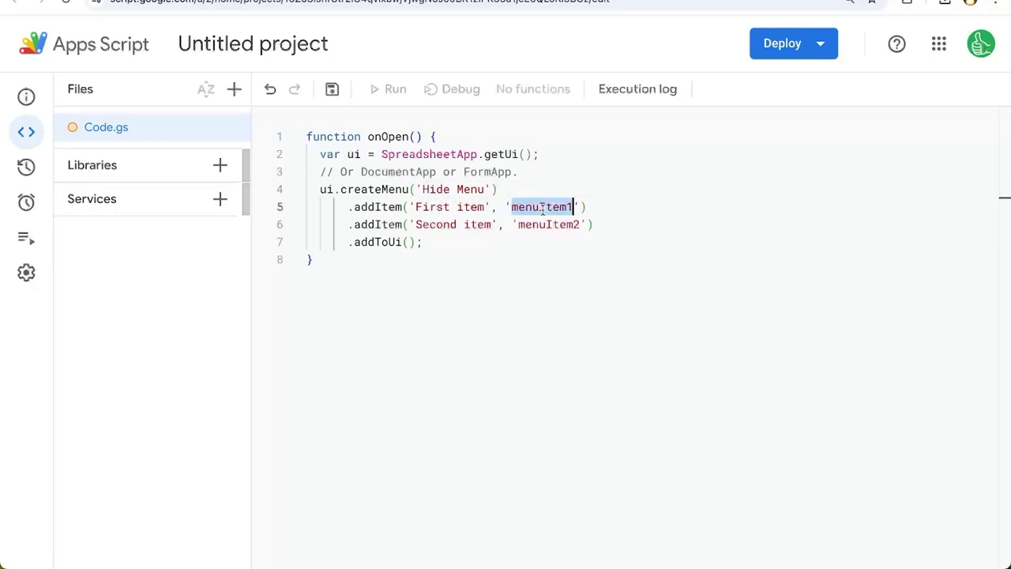
text(hideSheet)
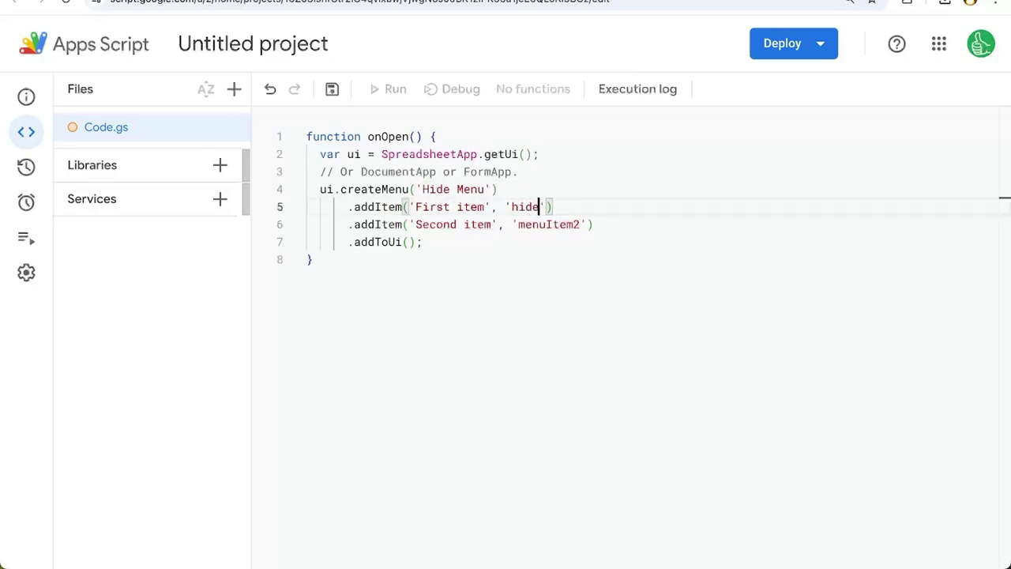
drag(485, 207, 416, 207)
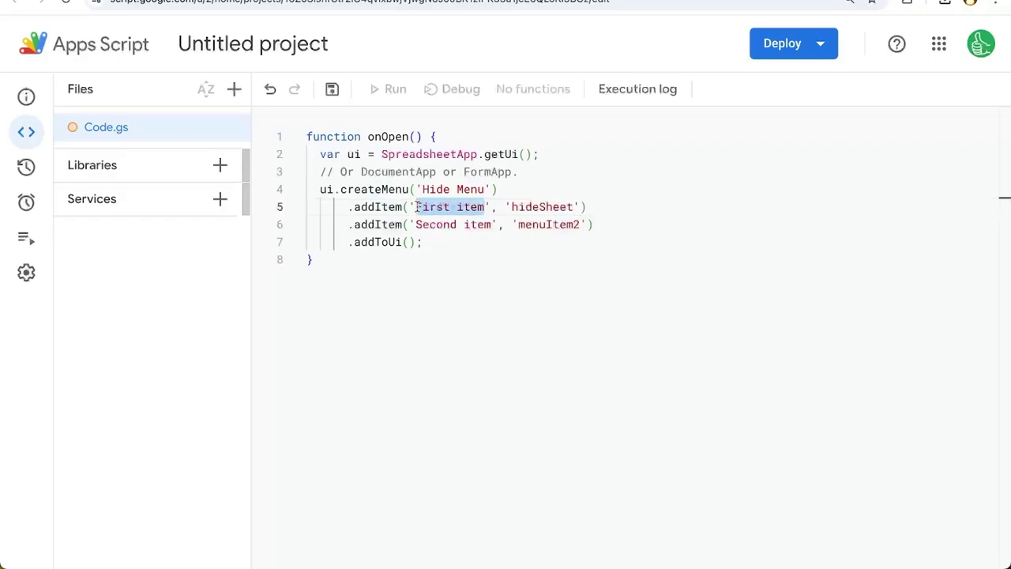
text(Hide Sheet)
- Add a hideSheet function calling SpreadsheetApp.getActiveSheet().hideSheet() and save the project
click(316, 259)
key(Return)
key(Return)
text(function )
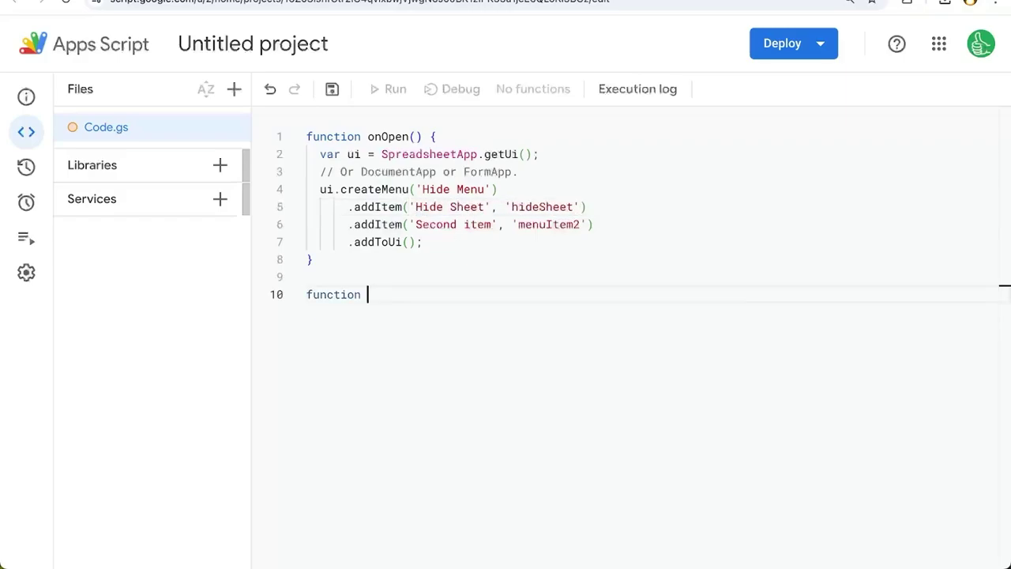
text(hideSheet(){)
key(Return)
key(Return)
key(Up)
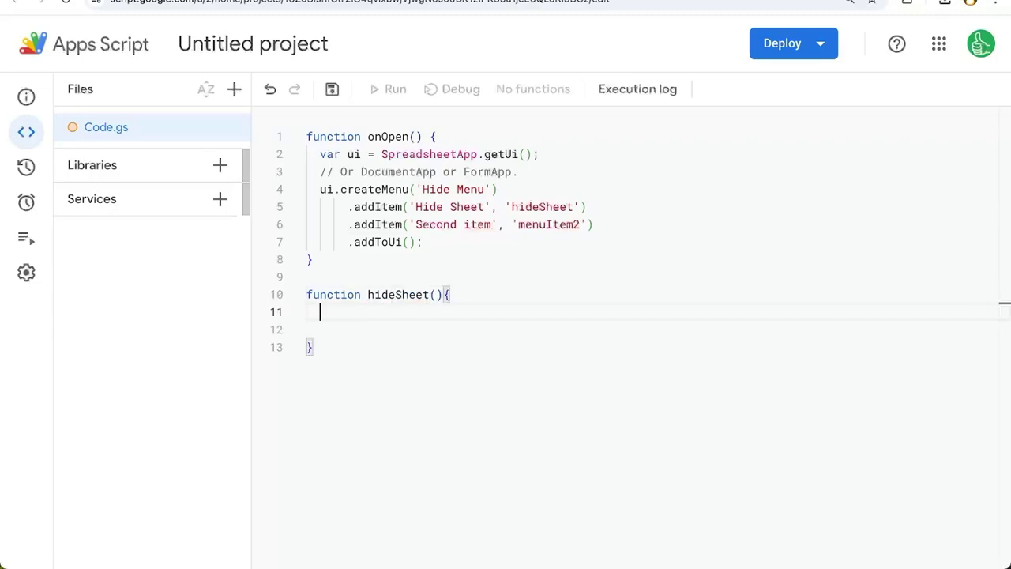
text(SpreadsheetApp.)
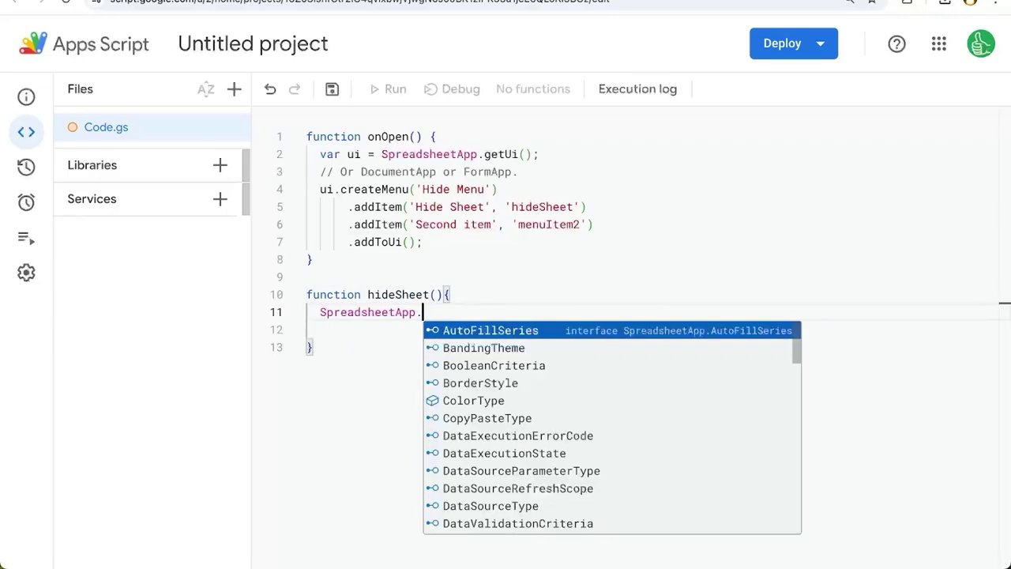
text(getActiveSheet())
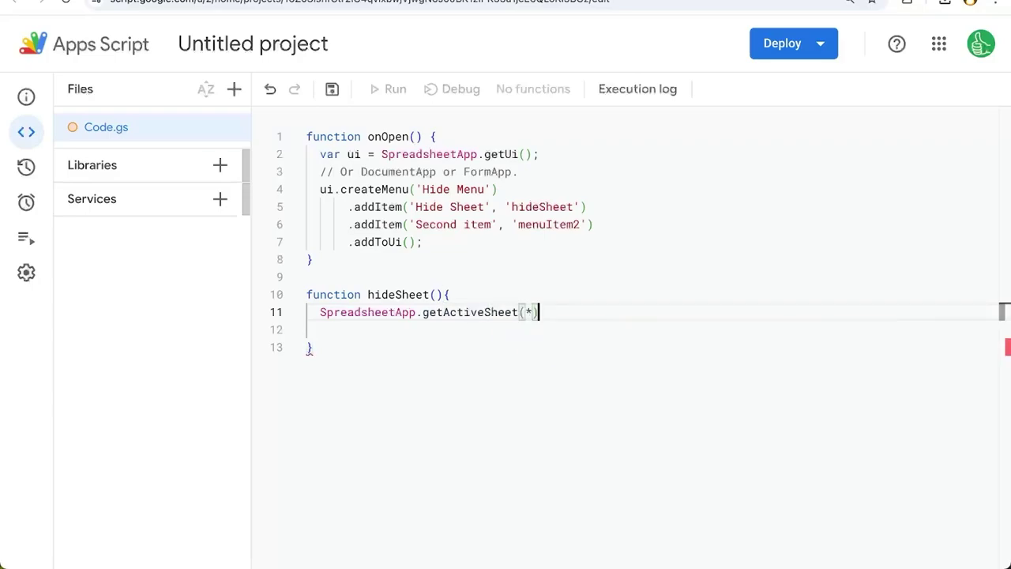
text(.hi)
key(Down)
key(Down)
key(Down)
key(Down)
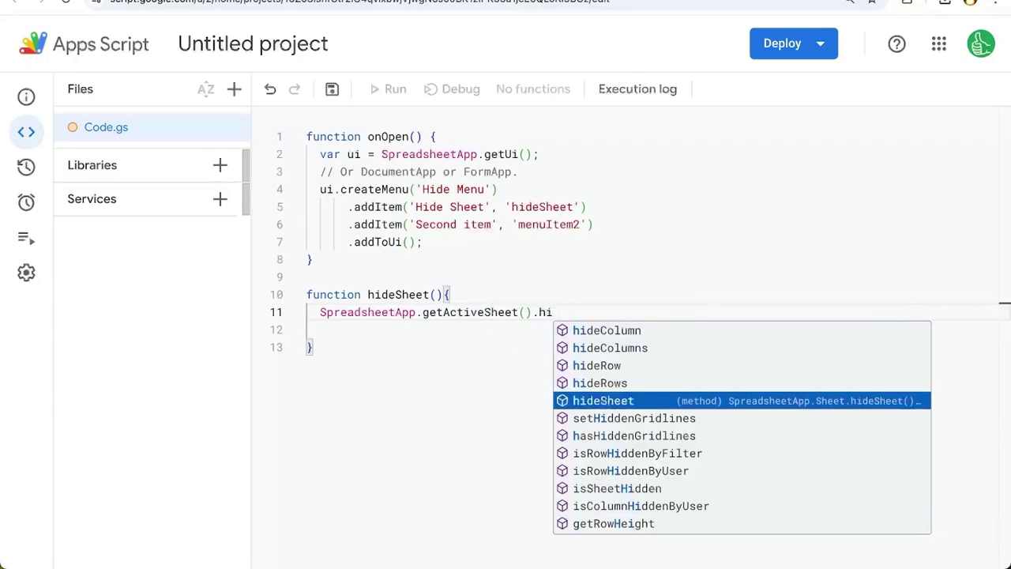
key(Return)
key(ctrl+s)
click(288, 0)
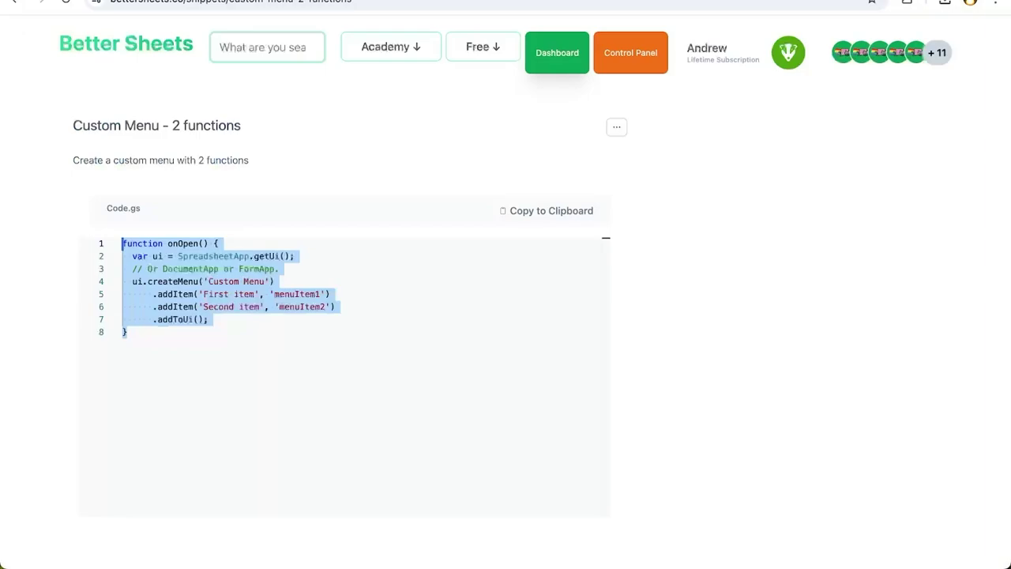
- Reload the spreadsheet and authorize the script via Hide Menu > Hide Sheet
click(154, 2)
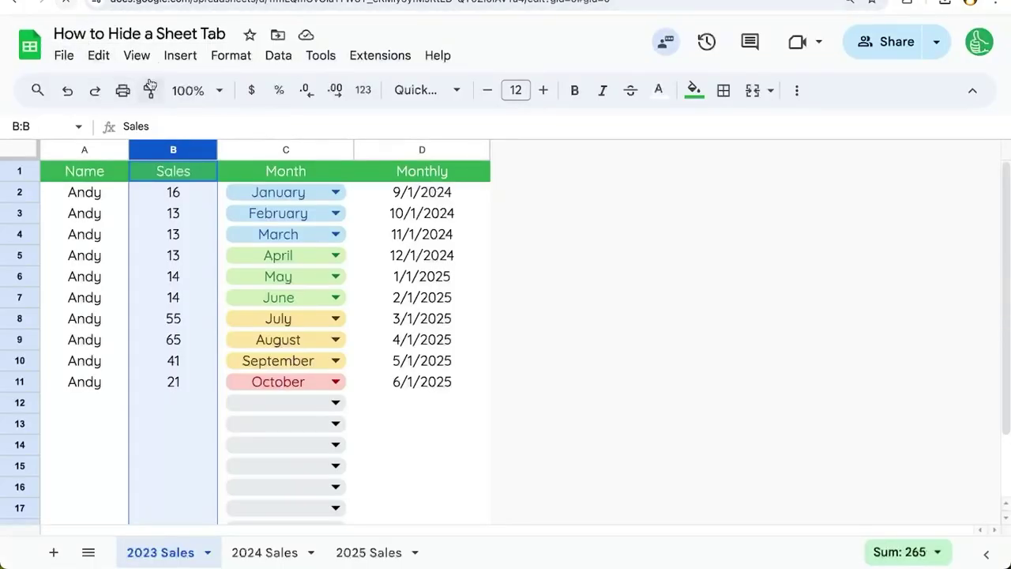
key(ctrl+r)
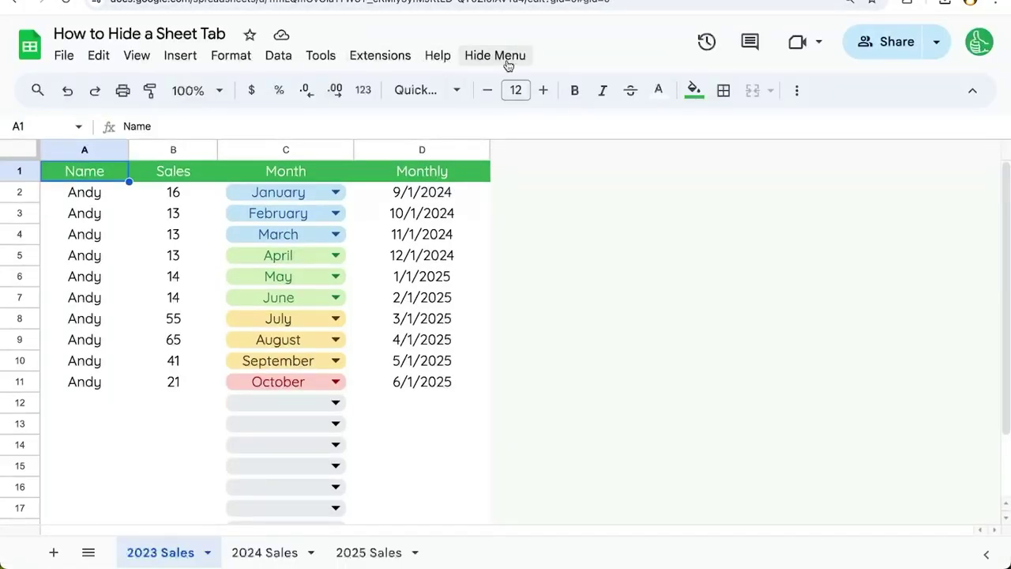
click(495, 56)
click(493, 85)
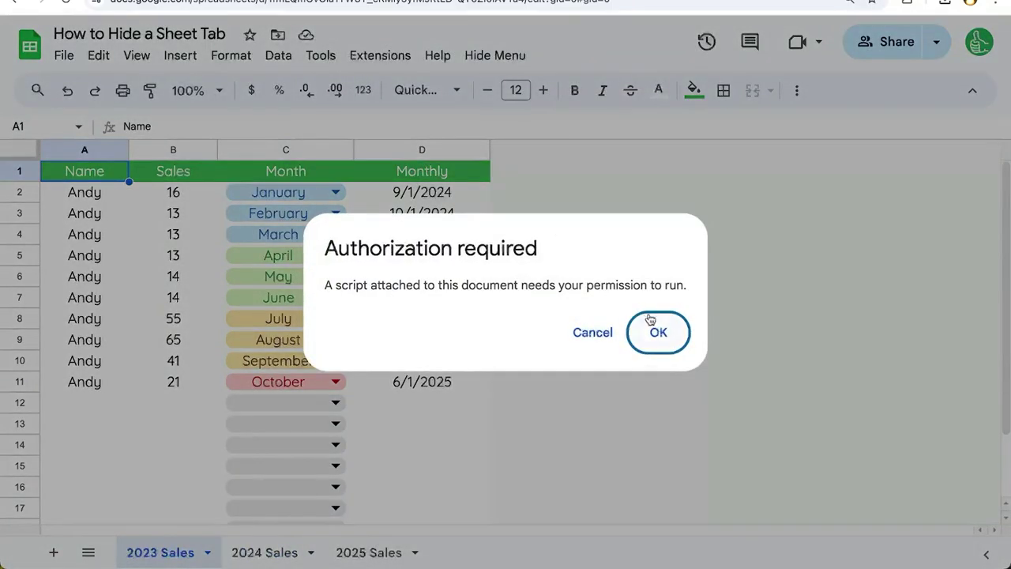
click(658, 332)
- Run Hide Sheet on 2023 Sales and confirm it is hidden in All Sheets
click(482, 57)
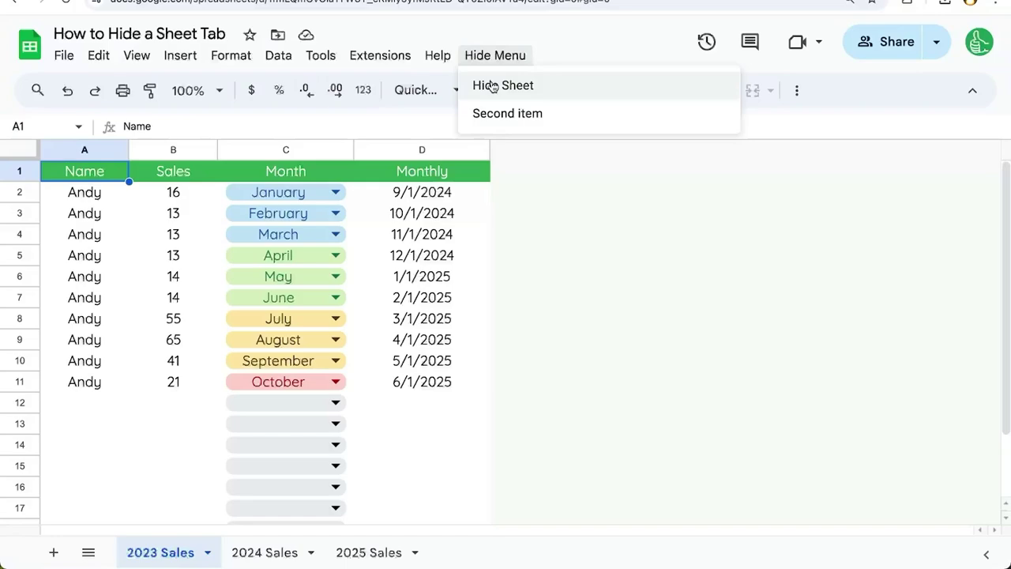
click(487, 84)
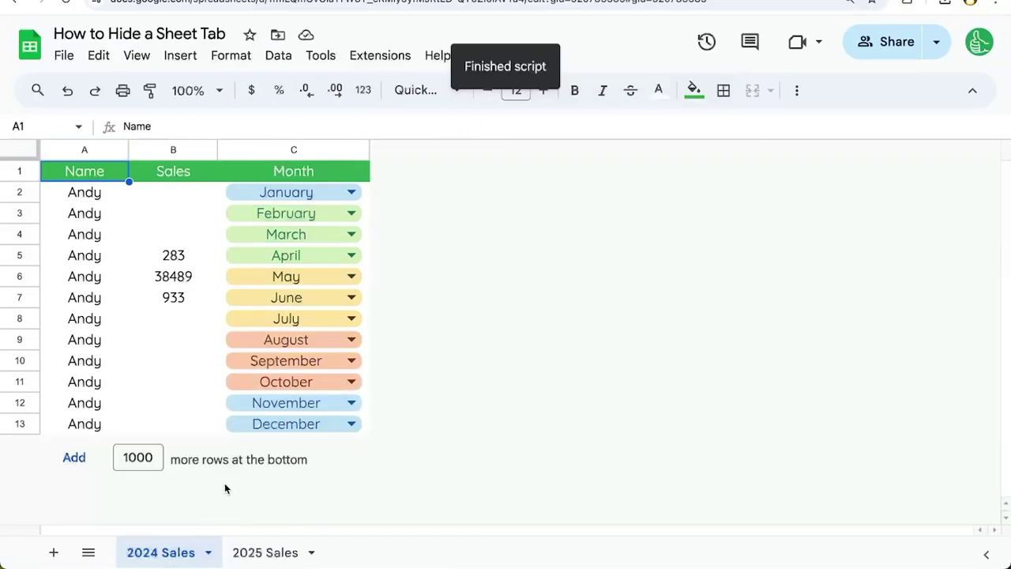
click(88, 552)
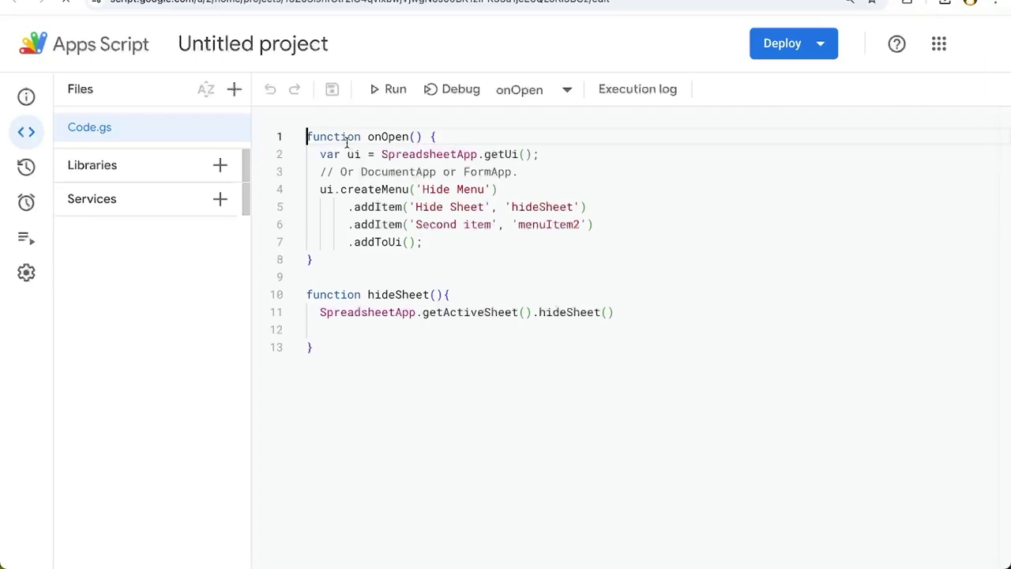
- Add a new function named unhideSales2023 below hideSheet
click(325, 356)
key(Return)
key(Return)
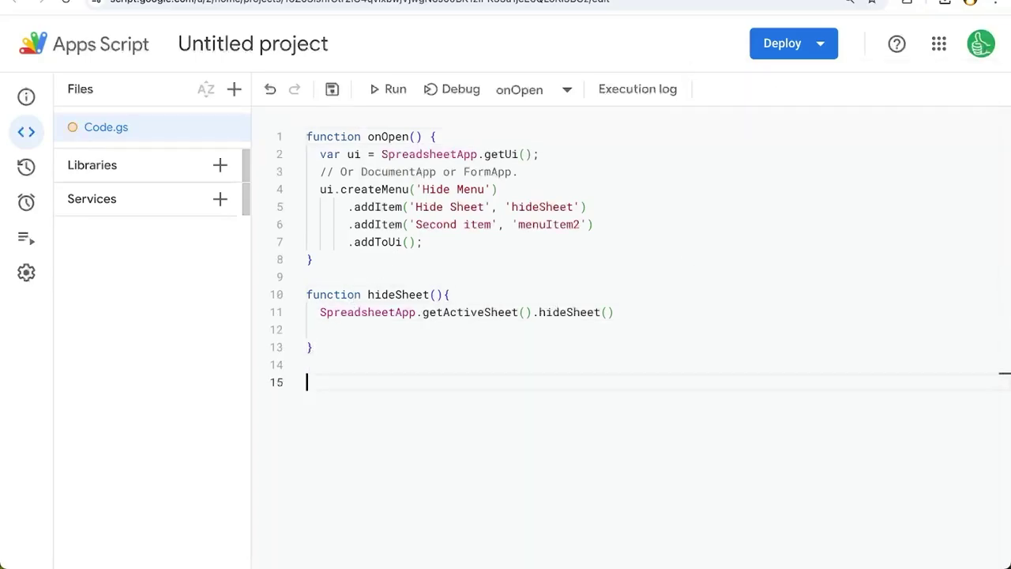
text(function unhideSheet(){)
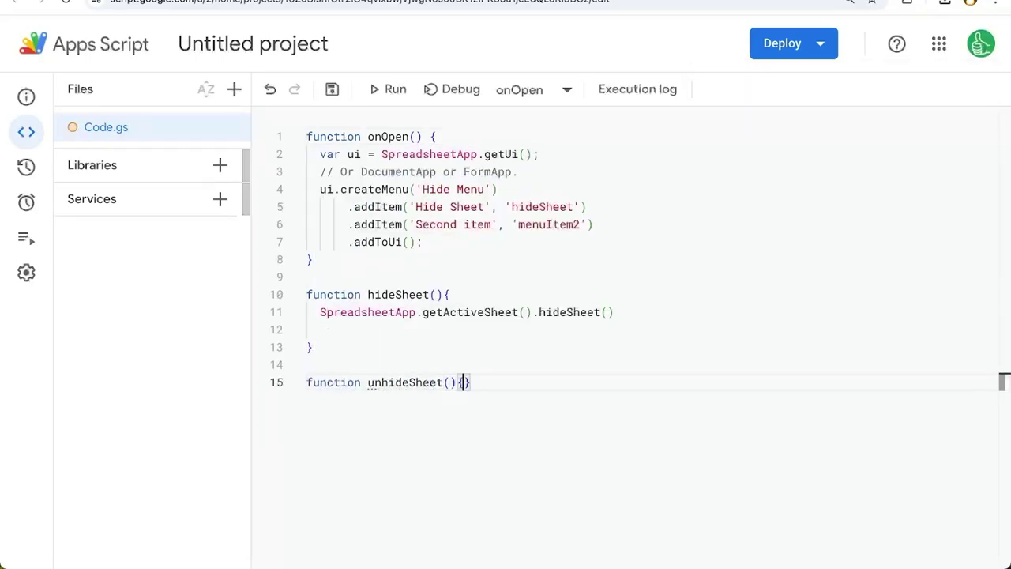
key(Return)
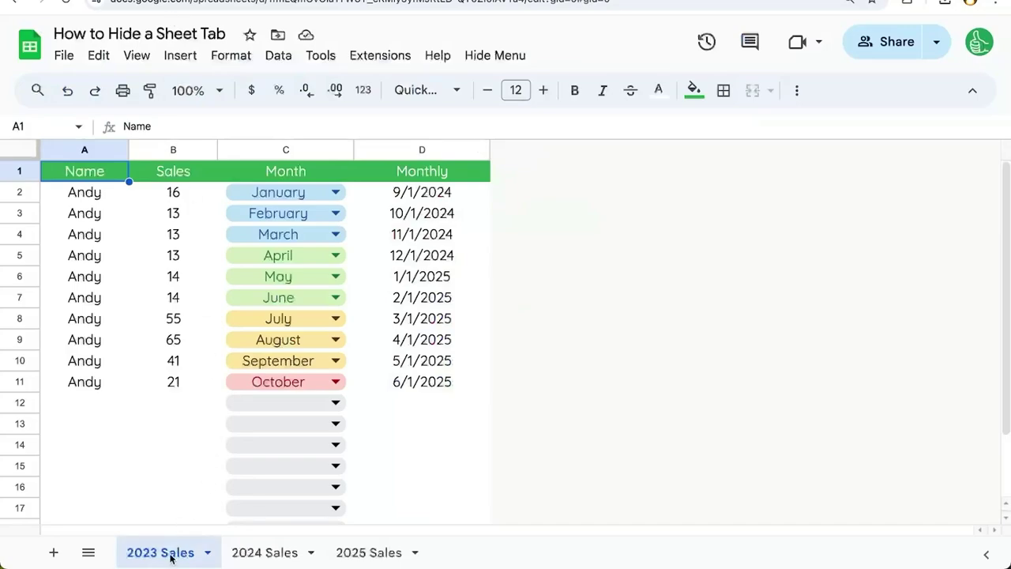
click(170, 553)
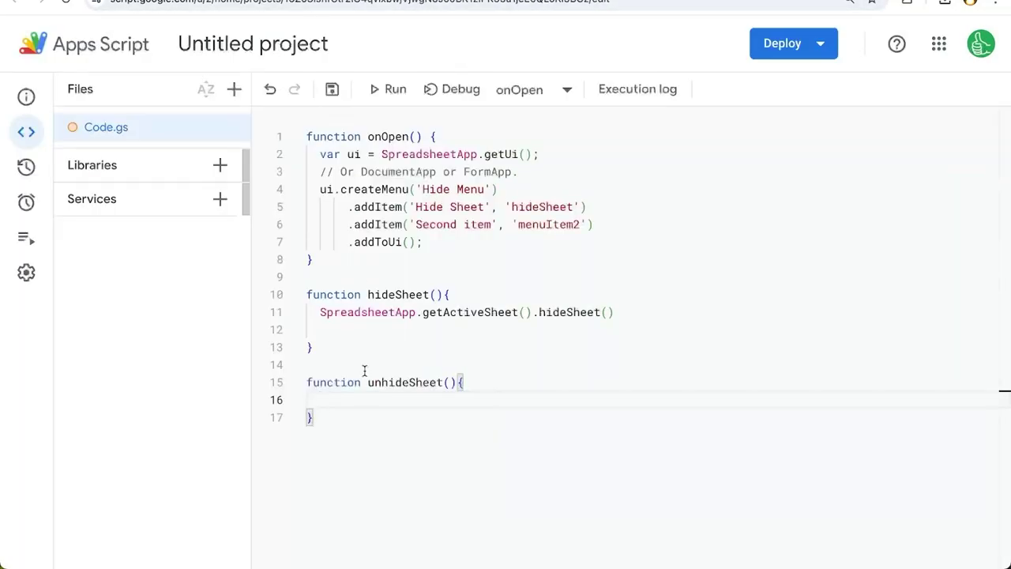
drag(417, 382, 446, 382)
key(BackSpace)
text(ales2023)
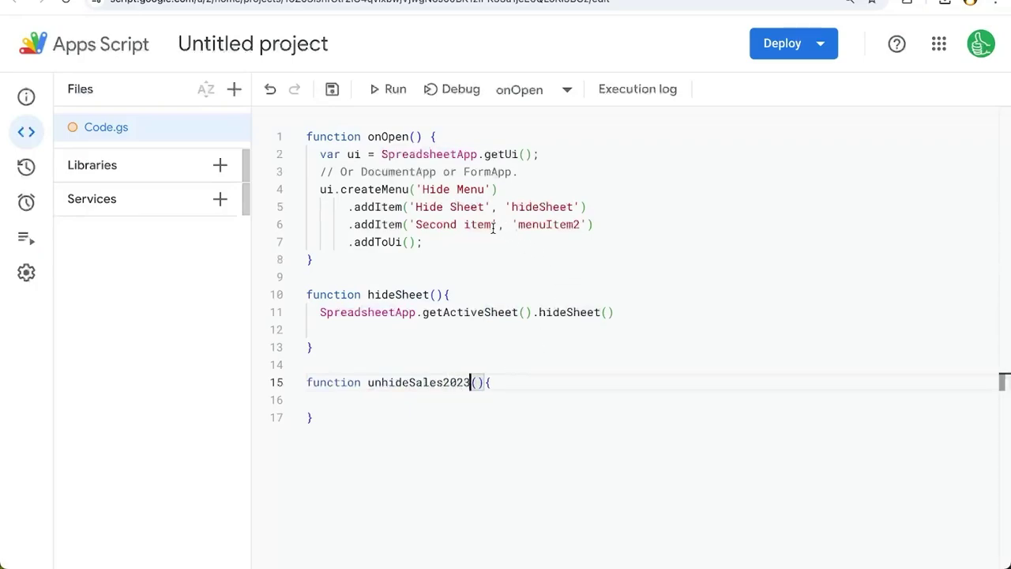
- Rename the second menu item to 'Show Sales 2023' calling unhideSales2023
double_click(537, 224)
text(unhideS)
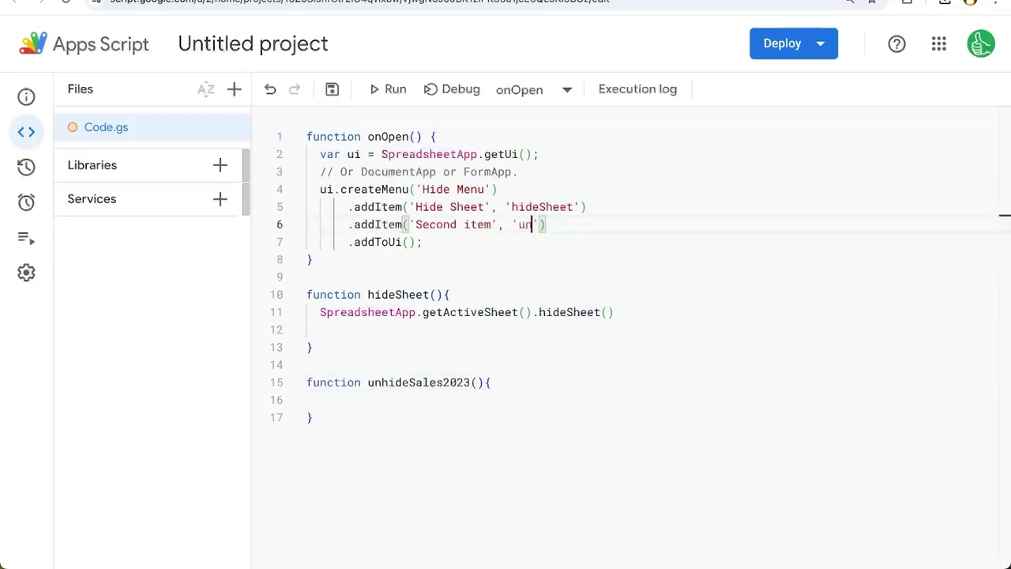
text(ales2023)
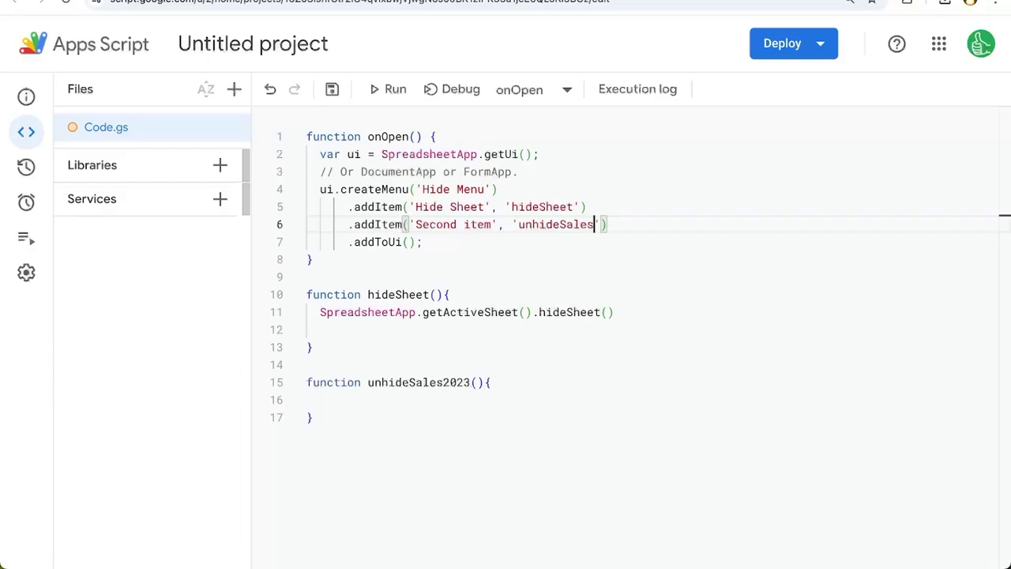
drag(491, 224, 417, 224)
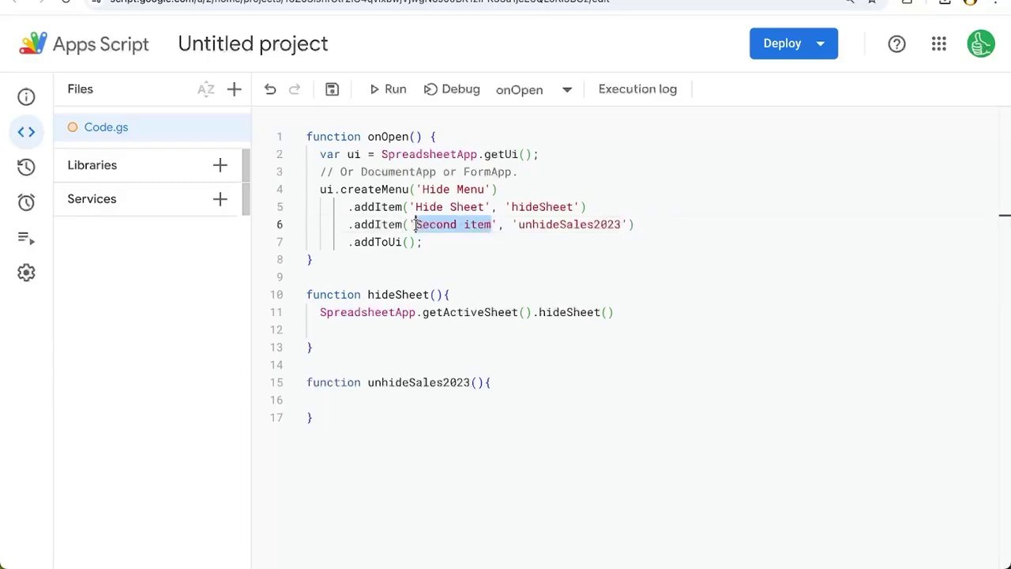
text(Show Sales 2024)
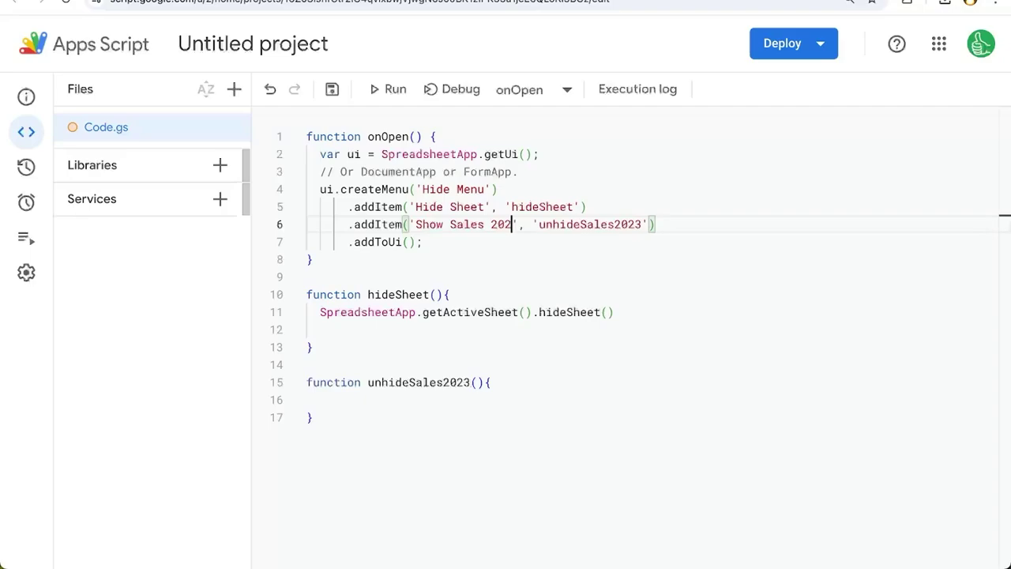
key(BackSpace)
text(3)
- Fill unhideSales2023 with getActiveSpreadsheet().getSheetByName("2023 Sales").activate() and save
click(428, 397)
key(Tab)
text(Spr)
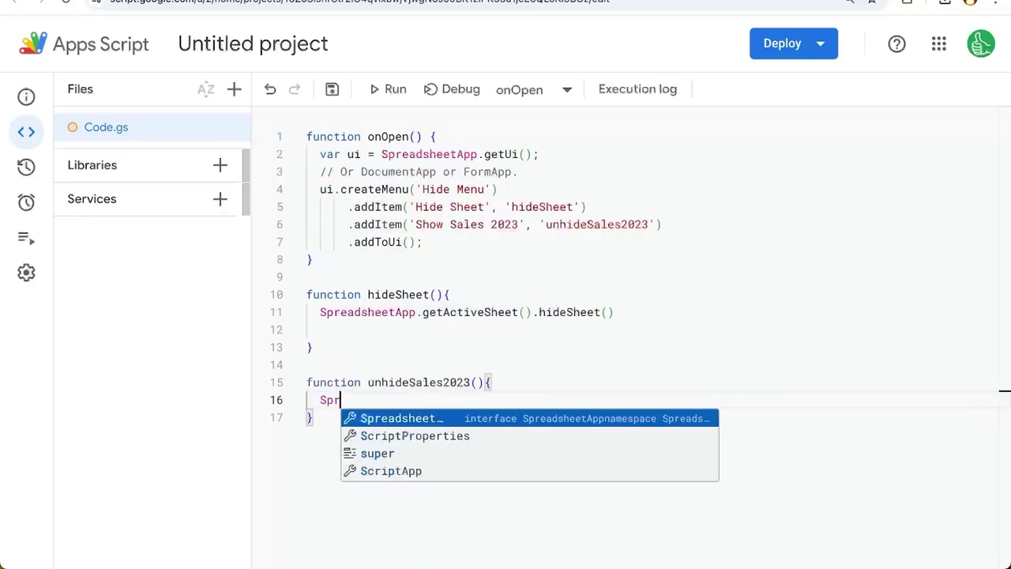
text(eadsheetApp.getActive)
key(Up)
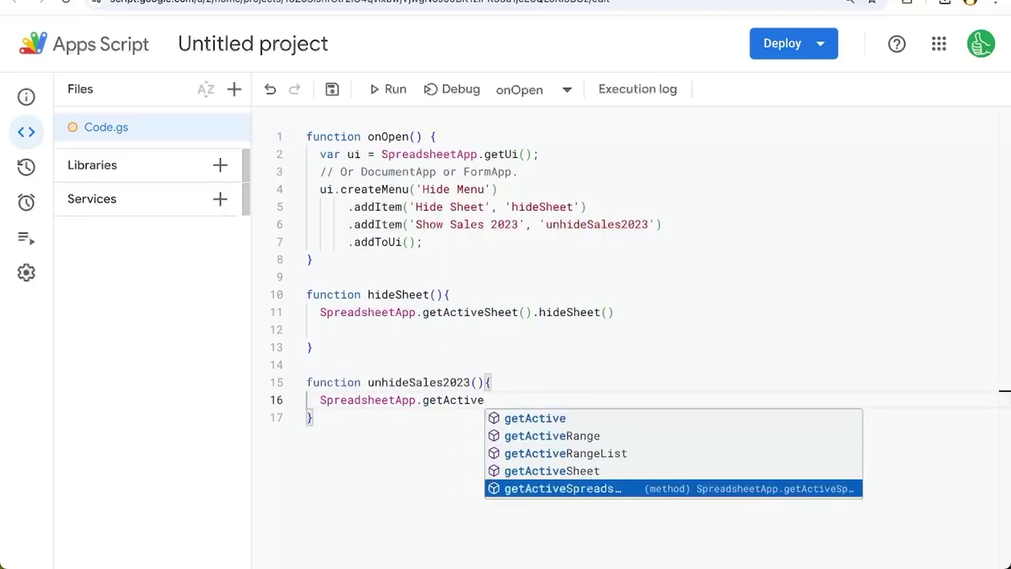
key(Return)
text(().getSheet)
key(Return)
text(("202)
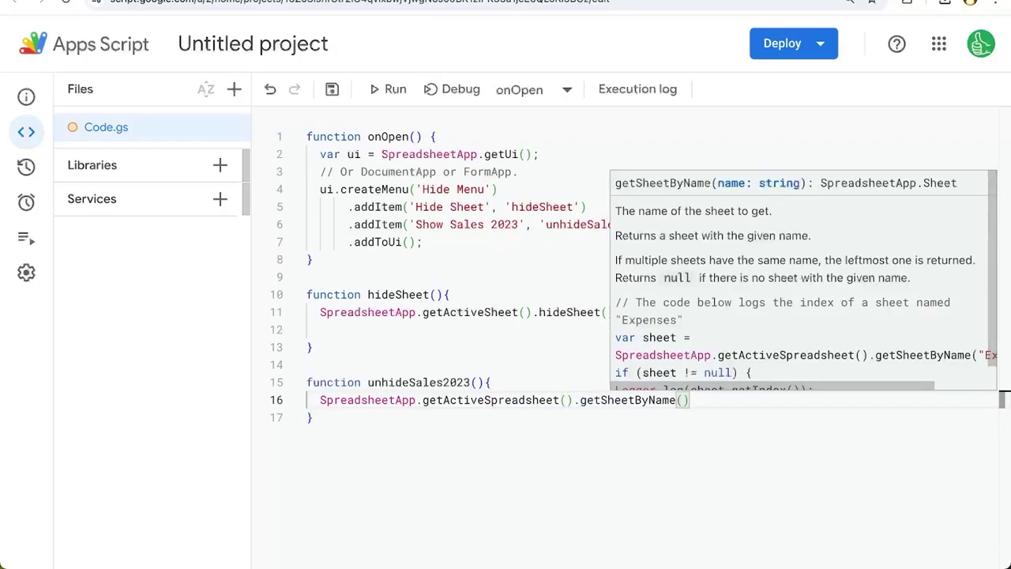
text(3 Sales").activate())
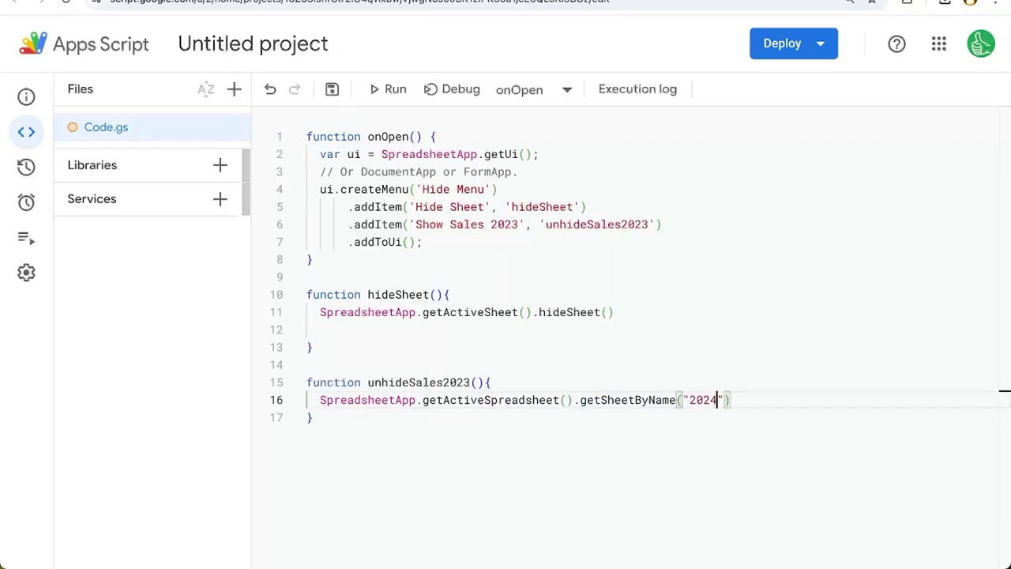
drag(777, 400, 834, 400)
key(ctrl+s)
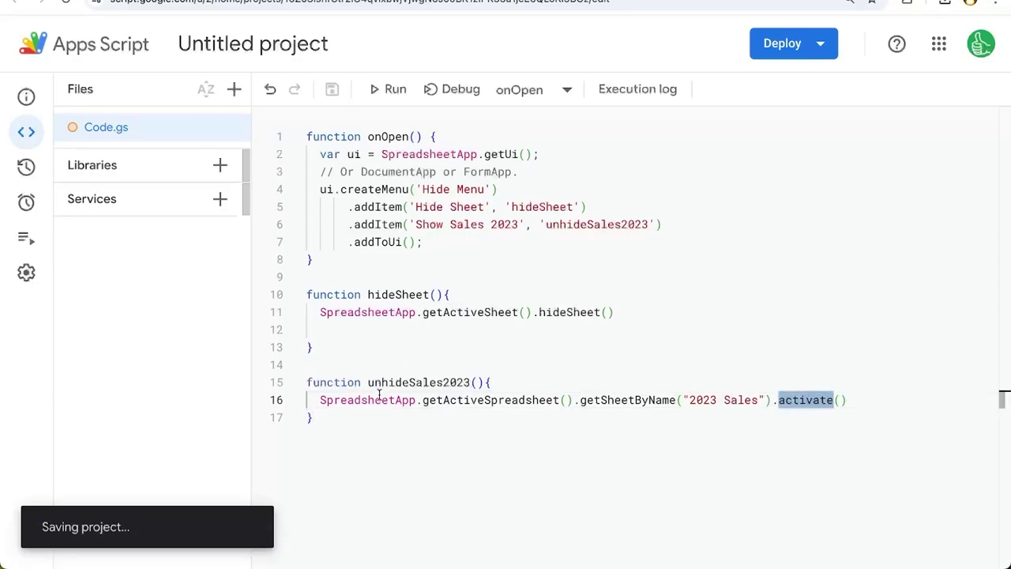
click(423, 242)
key(ctrl+s)
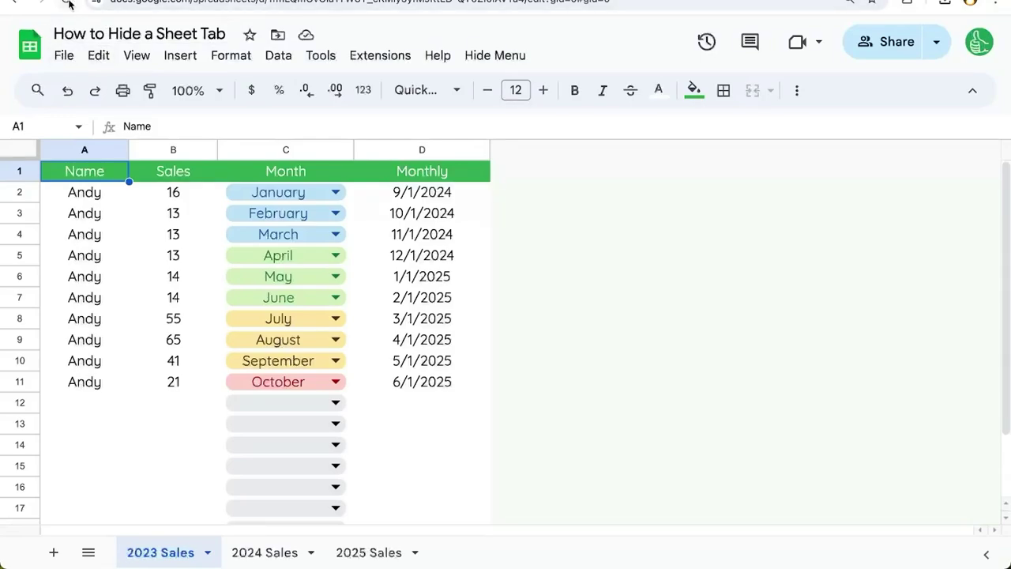
- Hide 2023 Sales with Hide Menu > Hide Sheet and confirm in All Sheets
click(474, 54)
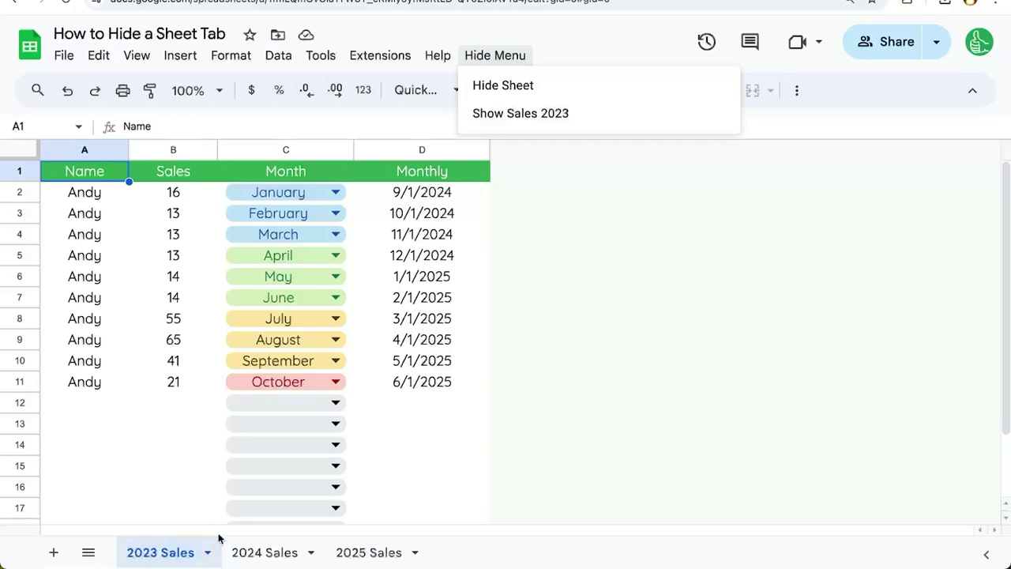
click(525, 111)
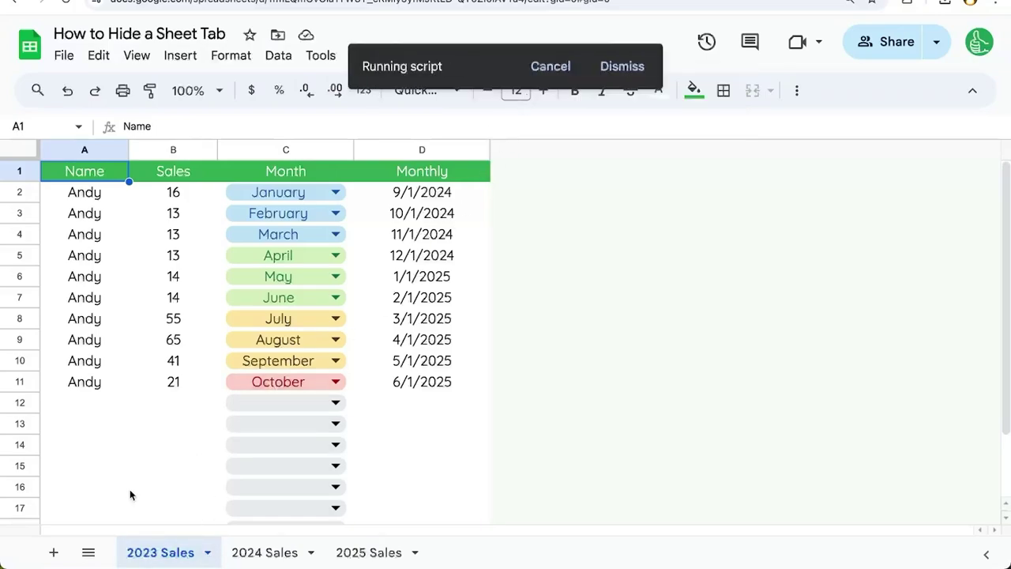
click(96, 557)
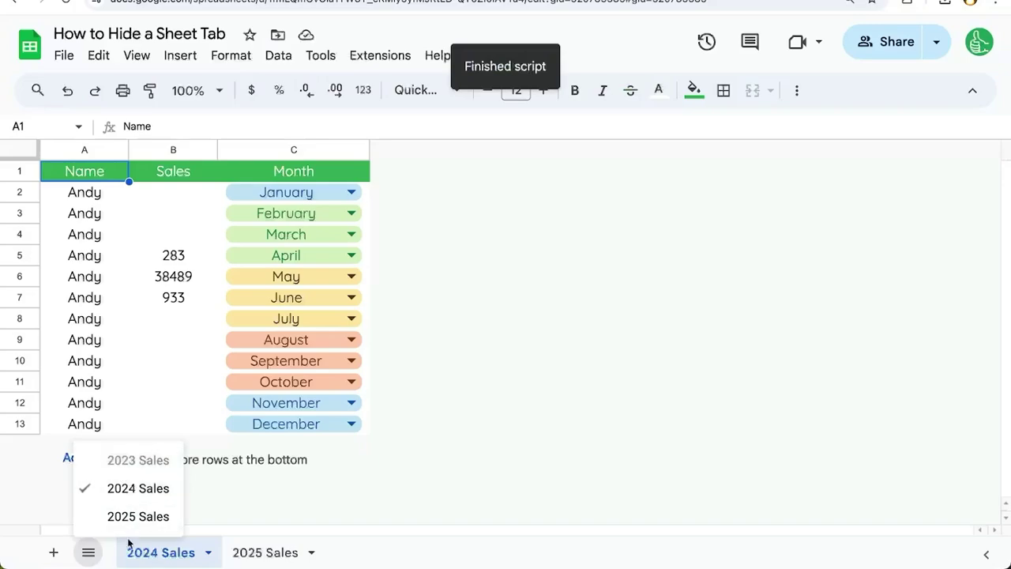
- Restore the 2023 Sales sheet with Hide Menu > Show Sales 2023
click(480, 55)
click(480, 55)
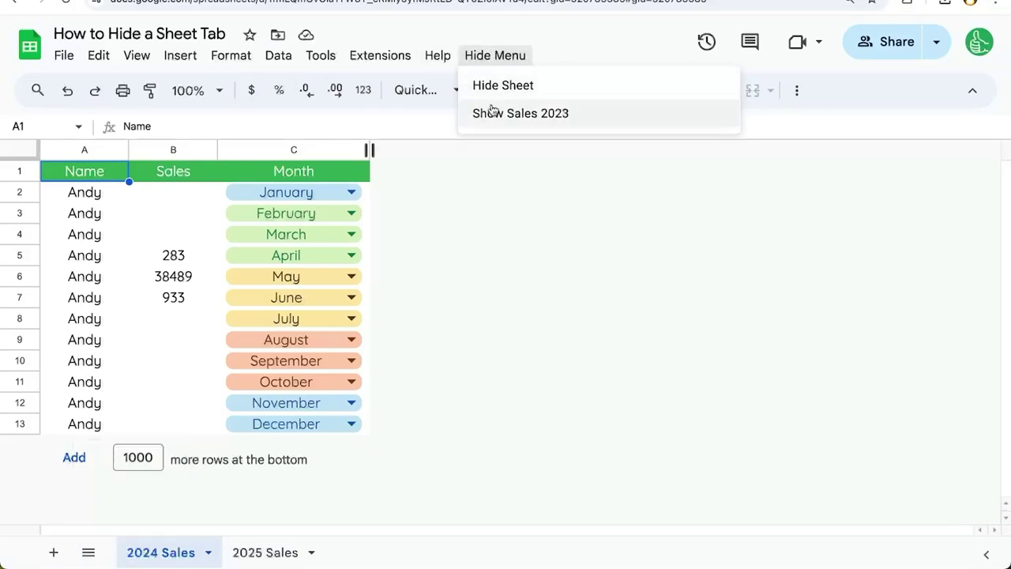
click(490, 111)
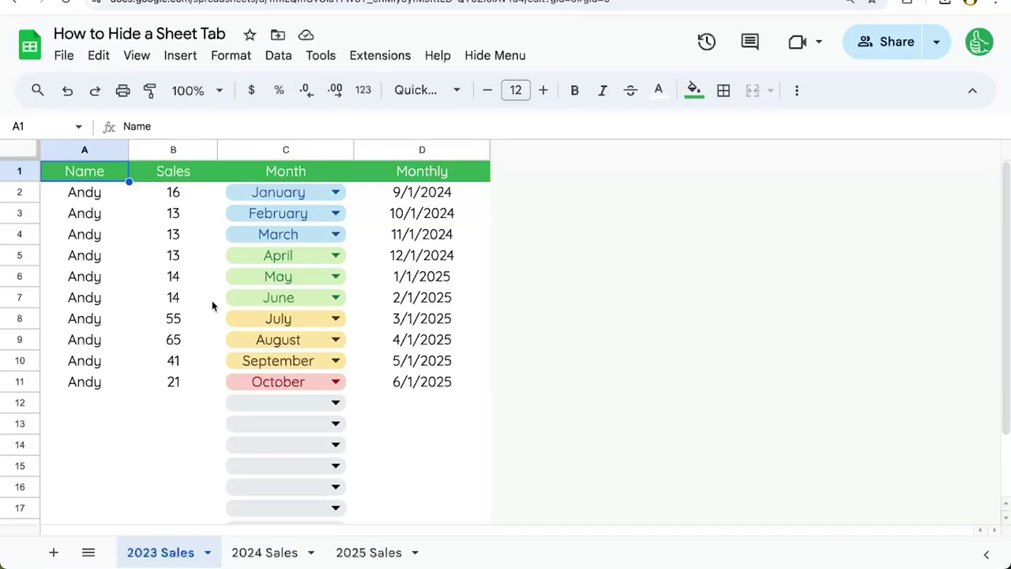
- Review the All Sheets list, then hide the 2023 Sales sheet from its tab menu
click(88, 552)
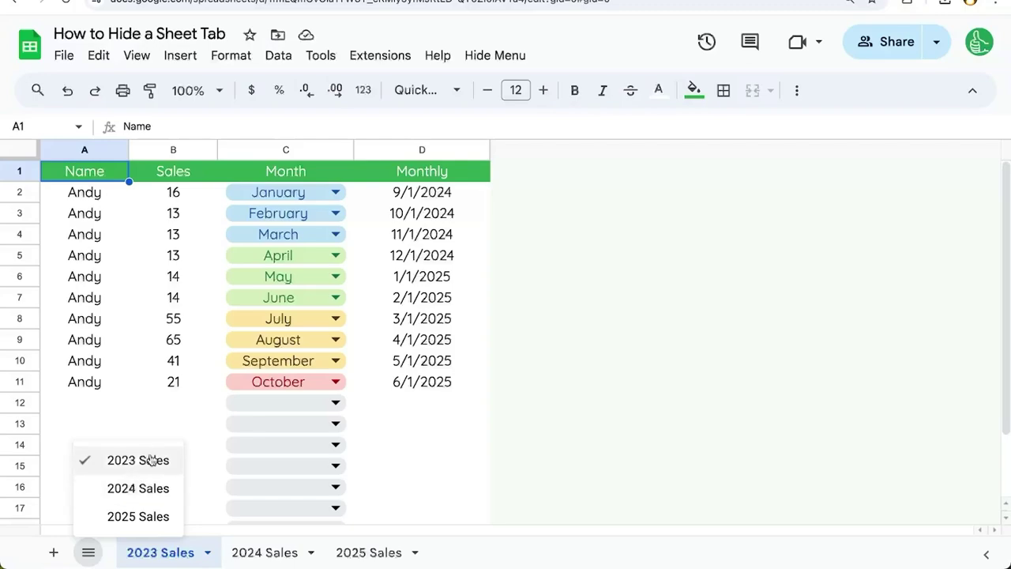
click(203, 555)
click(204, 555)
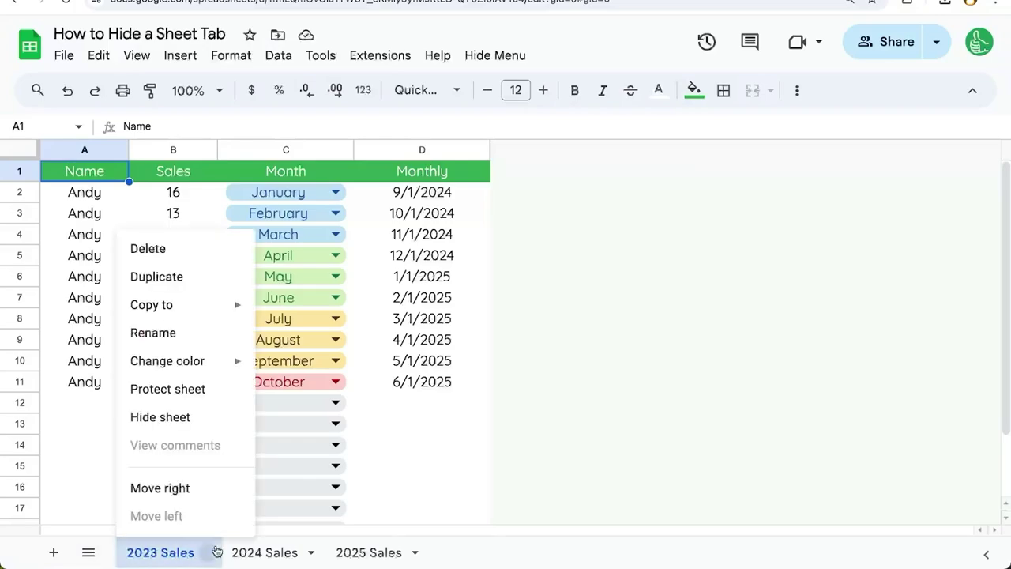
click(176, 417)
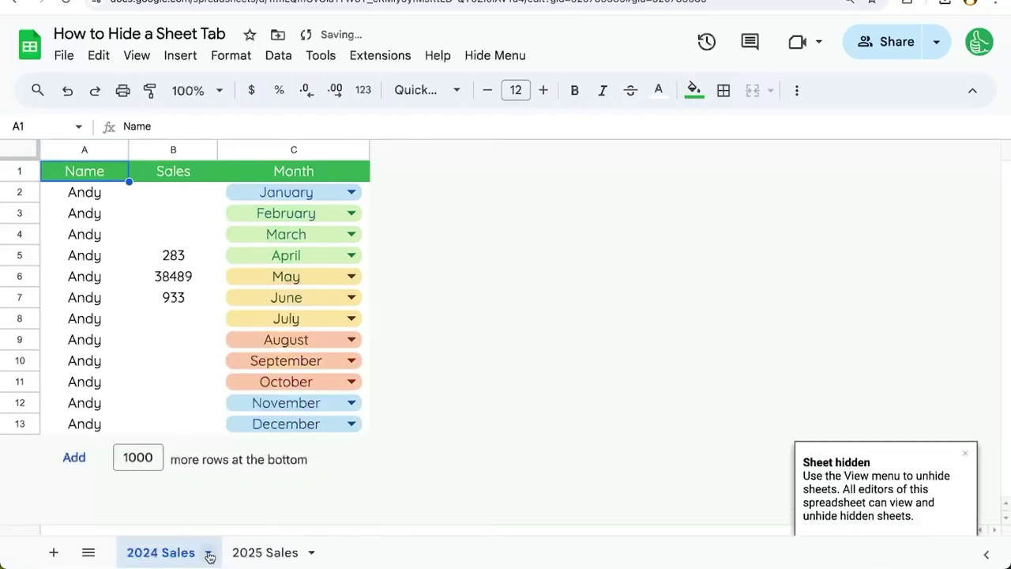
- Hide 2024 Sales, then check the remaining 2025 Sales tab's options
click(206, 552)
click(201, 415)
click(203, 554)
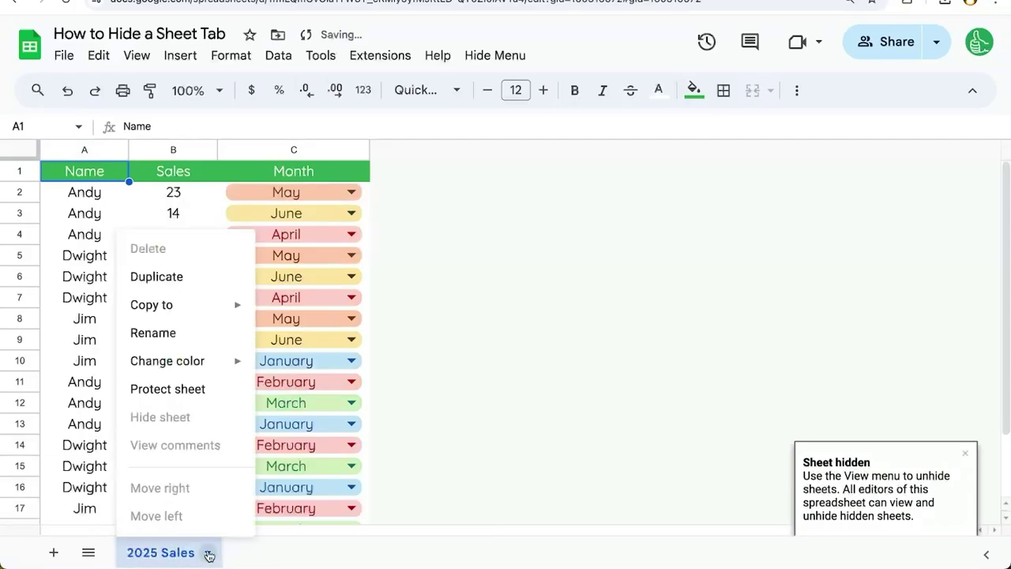